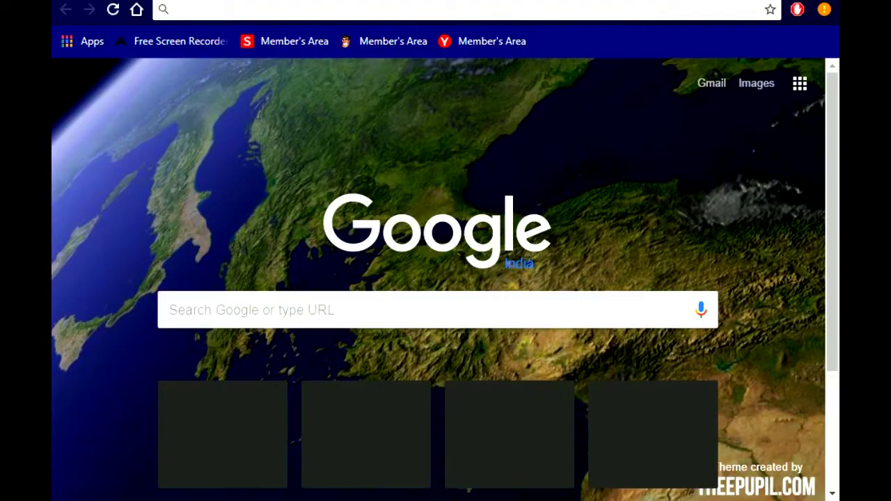
Sign in to Gmail by entering the account password and submitting it
click(725, 89)
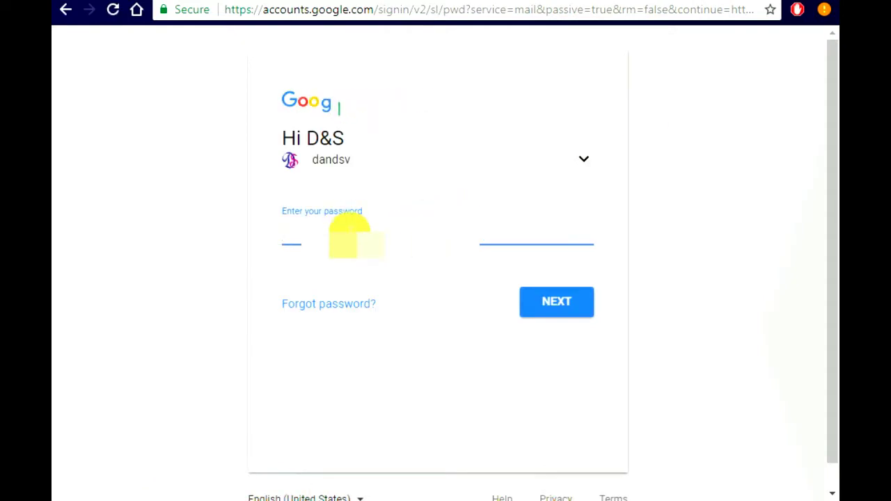
text(d)
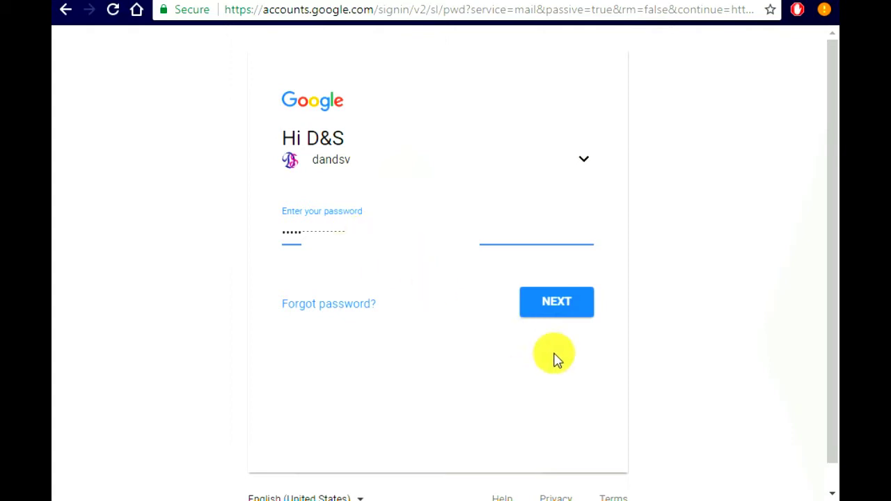
click(559, 310)
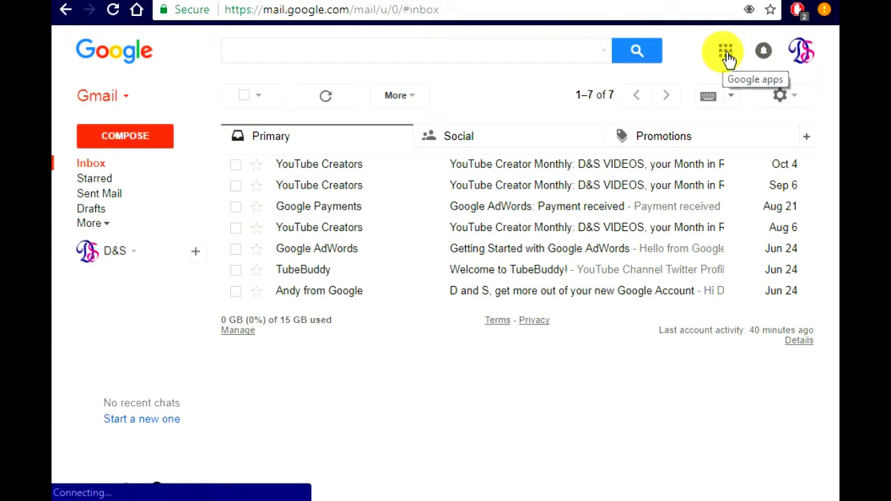
Switch from Gmail to Google Drive through the Google apps grid
click(727, 53)
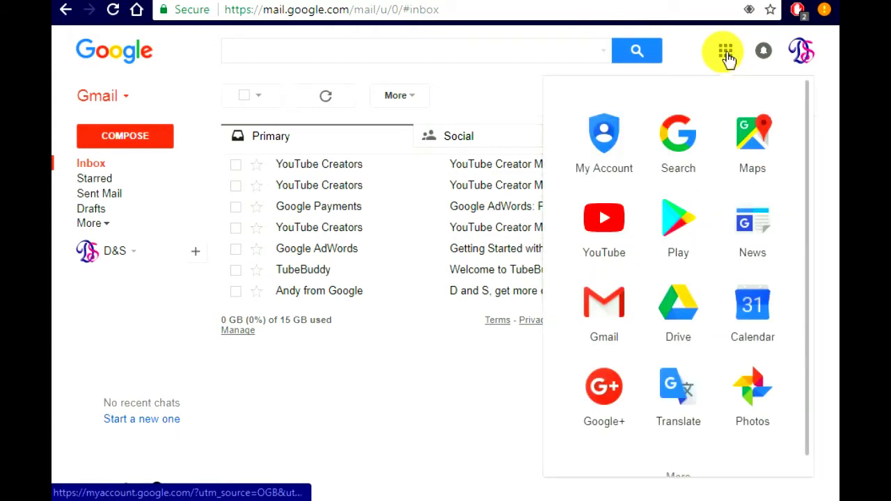
click(682, 305)
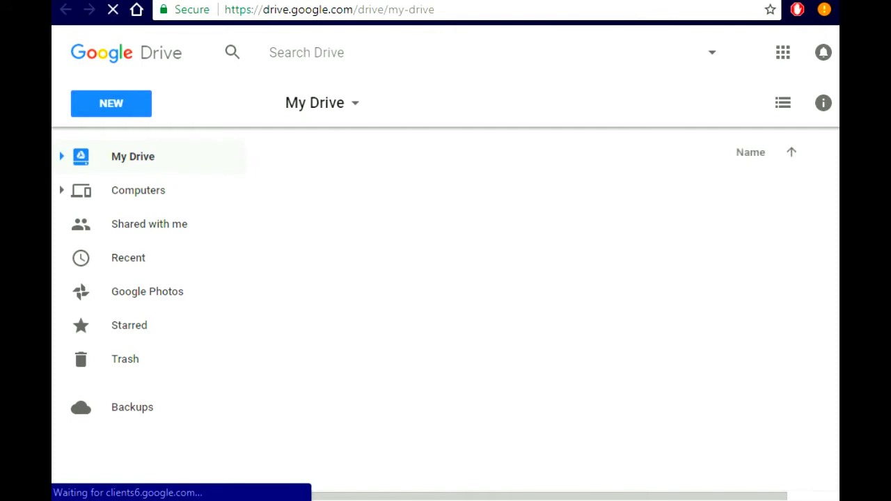
Create a new blank Google Docs document from the My Drive menu
click(356, 106)
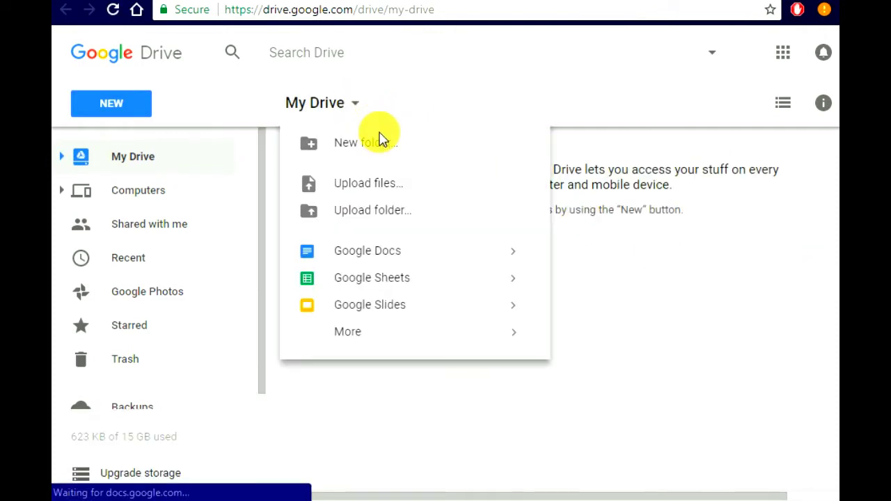
click(401, 256)
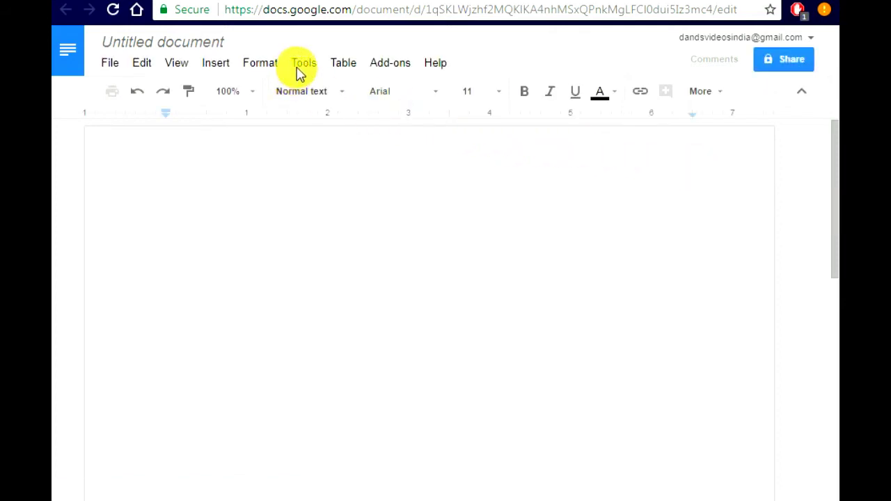
Turn on Voice typing from the Tools menu, showing the English (US) panel
click(304, 68)
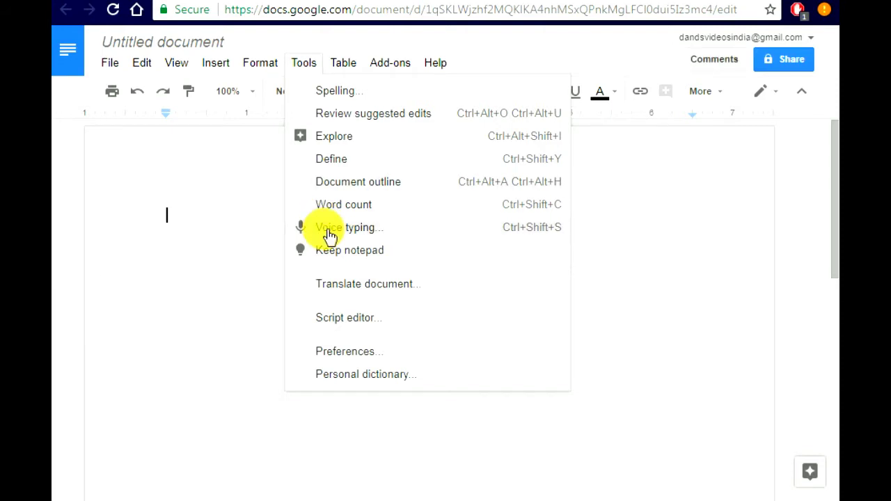
click(327, 233)
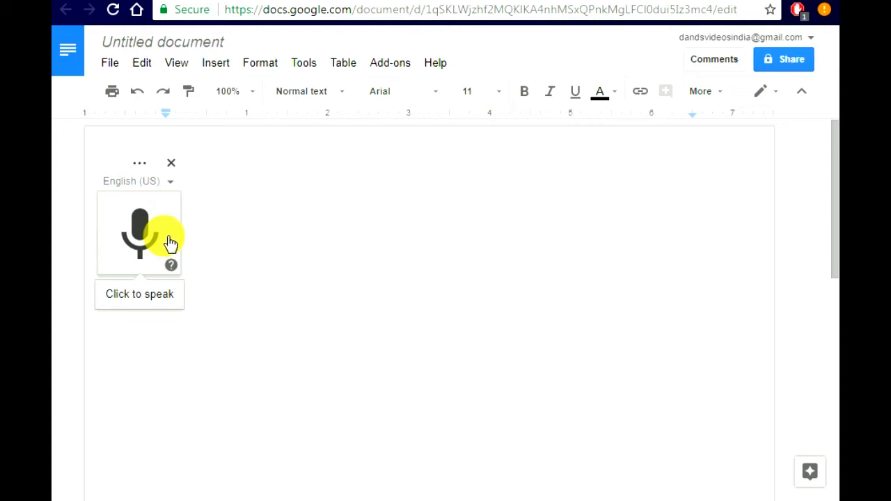
Change the voice typing language from English (US) to हिन्दी and start the microphone
click(171, 185)
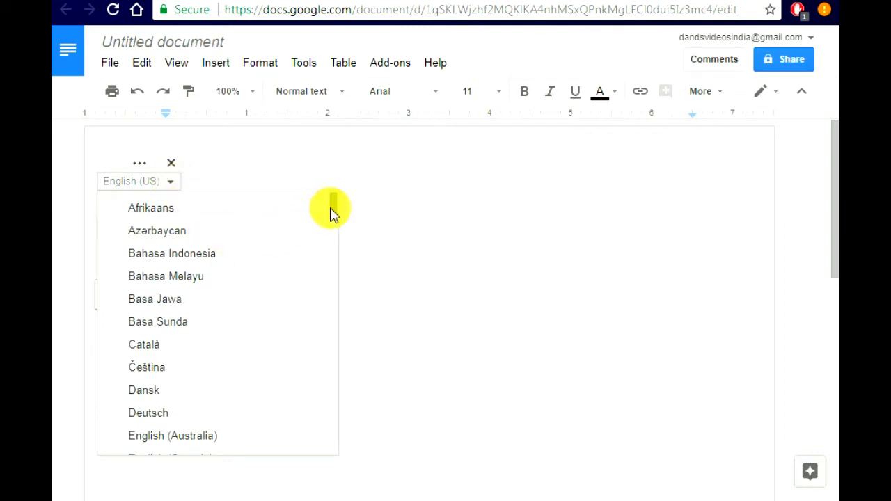
drag(333, 214, 313, 401)
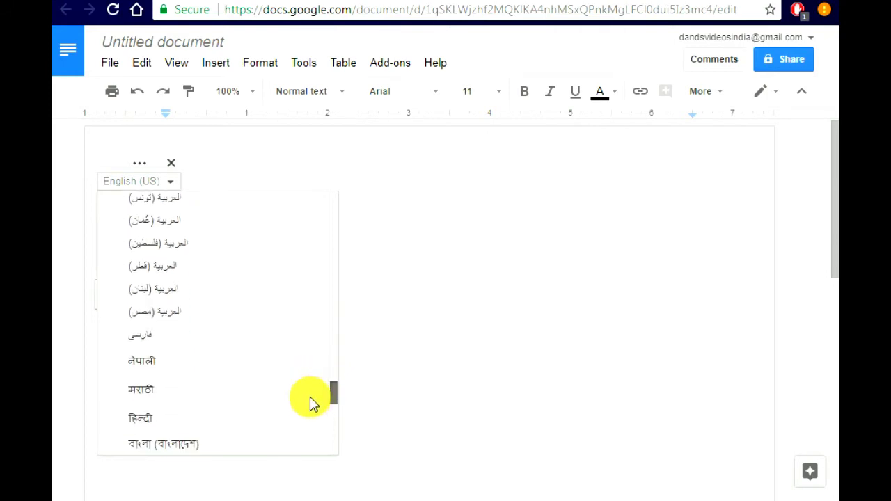
click(195, 420)
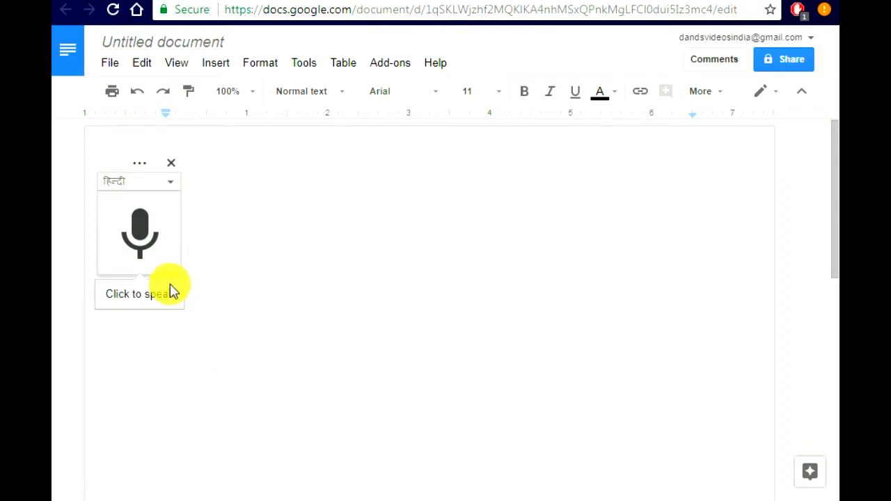
click(148, 235)
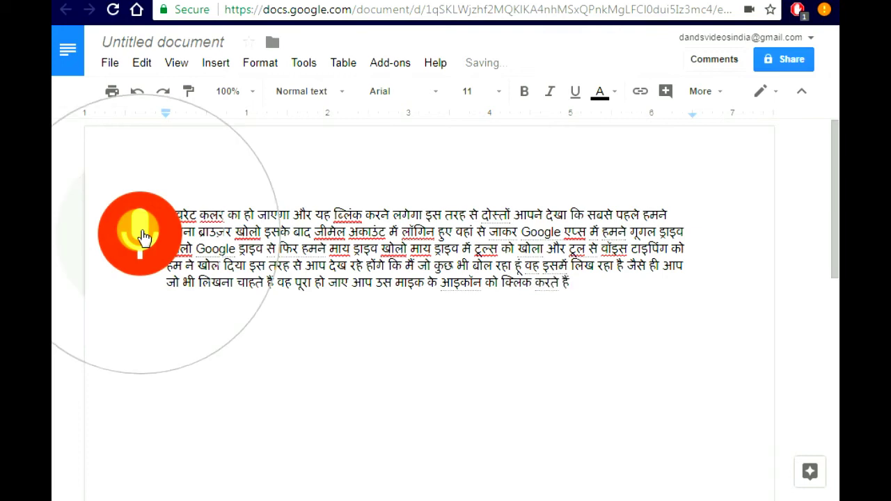
Turn off the microphone once the Hindi paragraph has been dictated
click(141, 235)
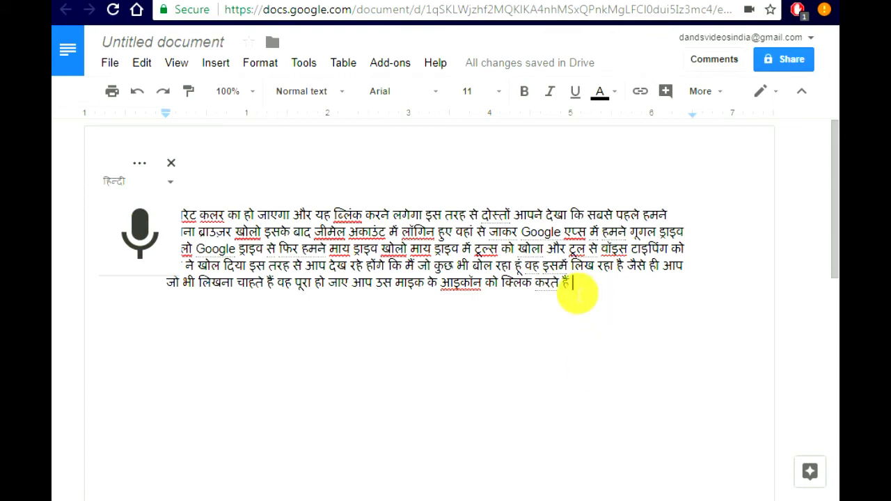
Select the entire dictated Hindi paragraph and copy it via the right-click menu
drag(573, 287, 169, 209)
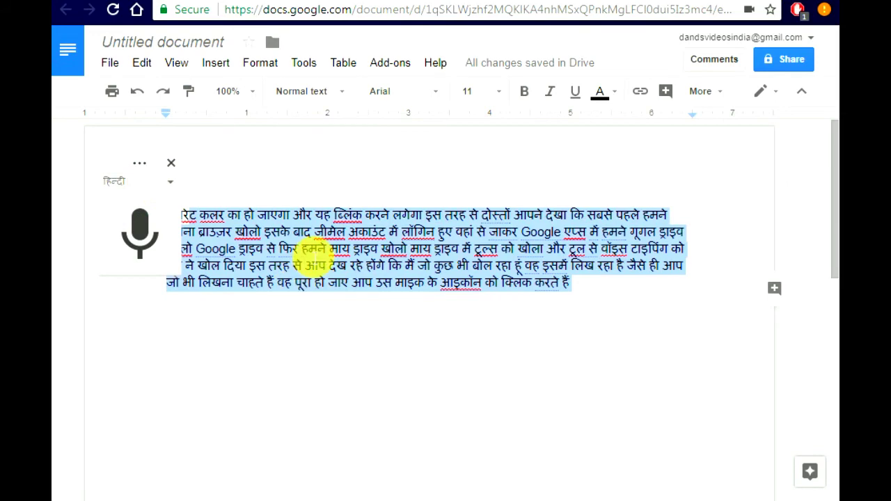
right_click(312, 253)
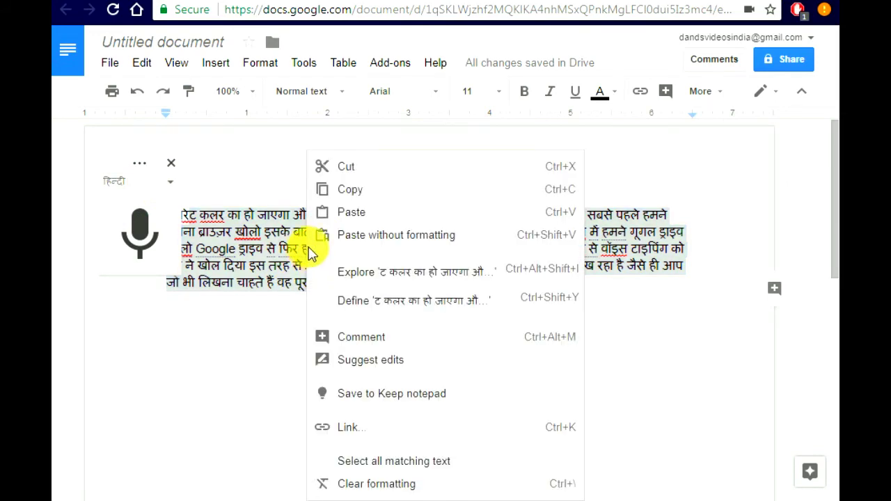
click(352, 190)
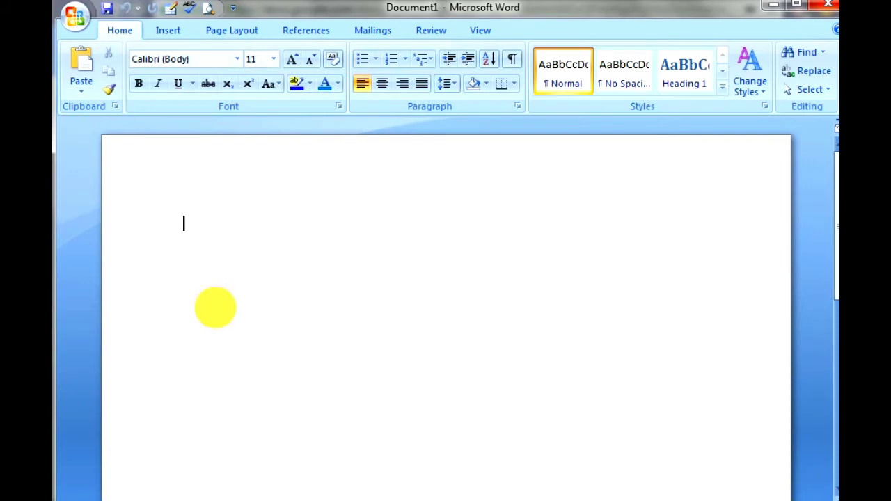
Paste the copied Hindi paragraph onto the blank Document1 page in Word
right_click(218, 220)
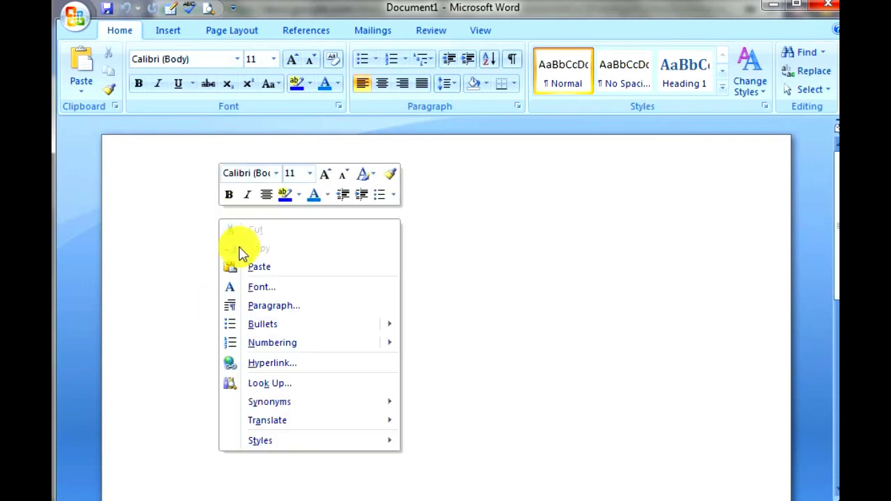
click(249, 269)
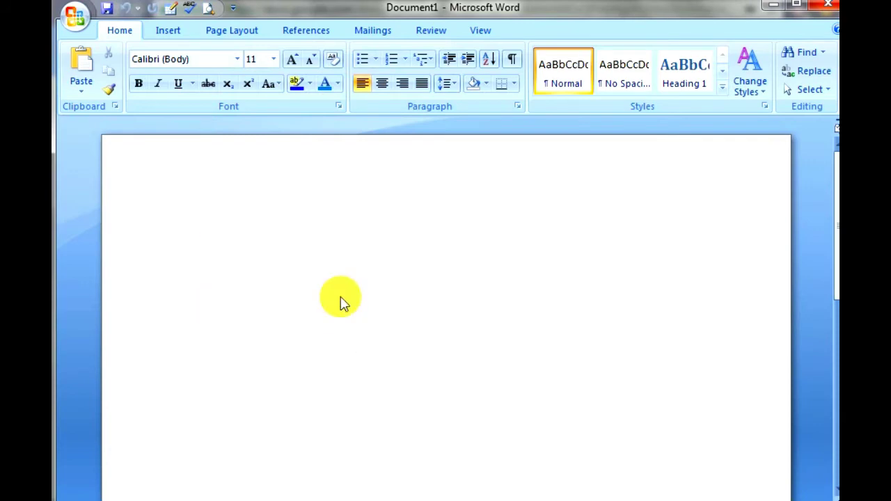